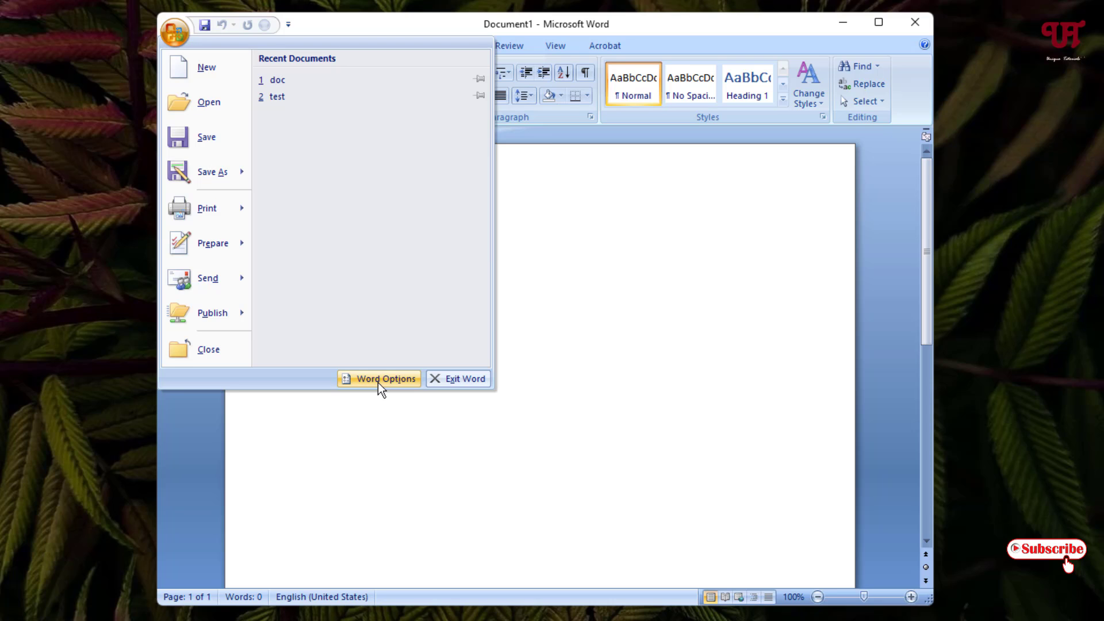
# - Set Word to save AutoRecover information every 1 minute in the document saving options and apply the change
pyautogui.click(378, 380)
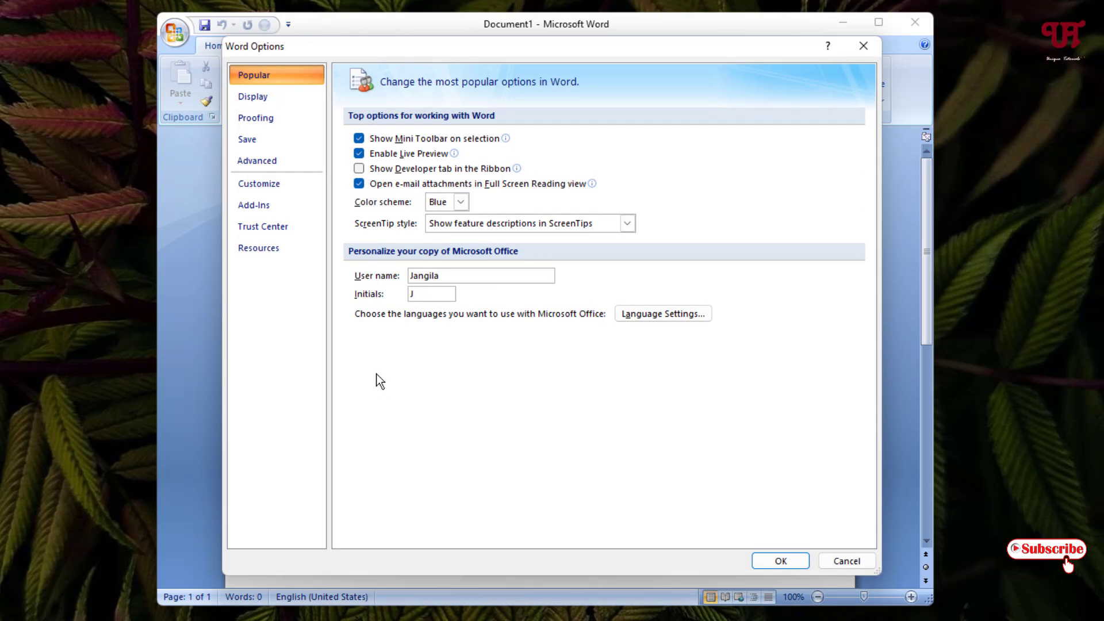
pyautogui.click(249, 145)
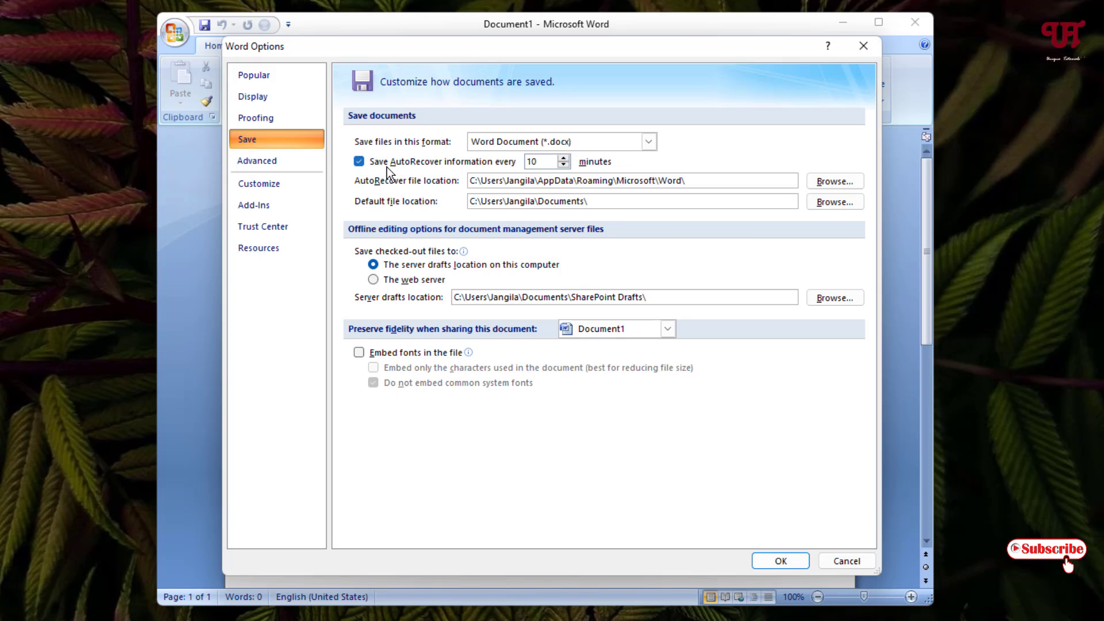
pyautogui.click(565, 165)
pyautogui.click(564, 165)
pyautogui.click(565, 165)
pyautogui.click(564, 165)
pyautogui.click(564, 165)
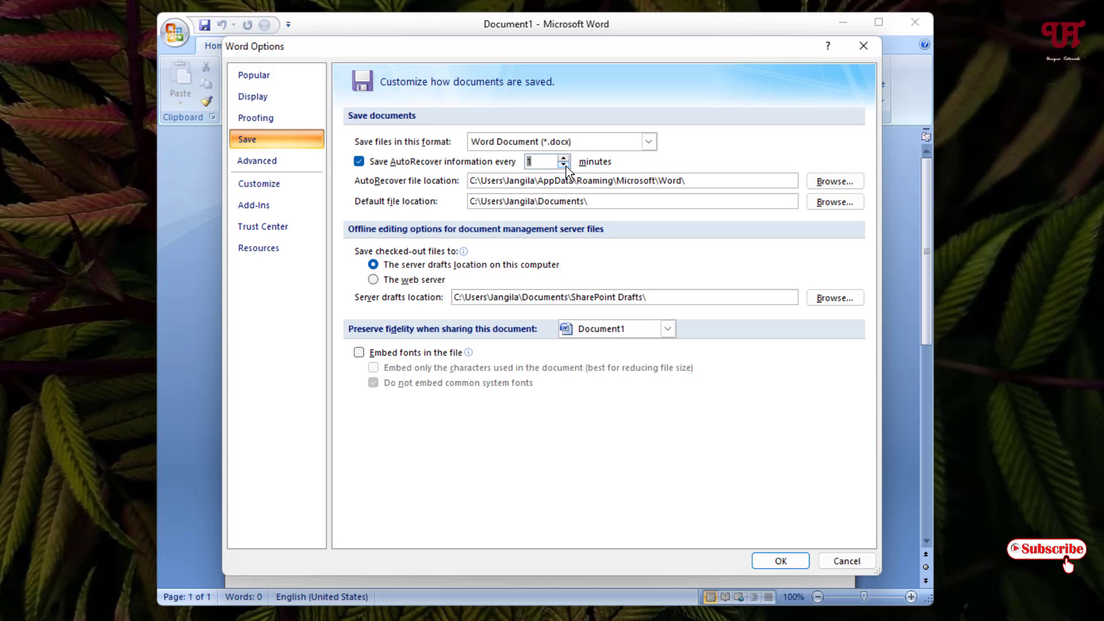
pyautogui.click(548, 161)
pyautogui.press('Return')
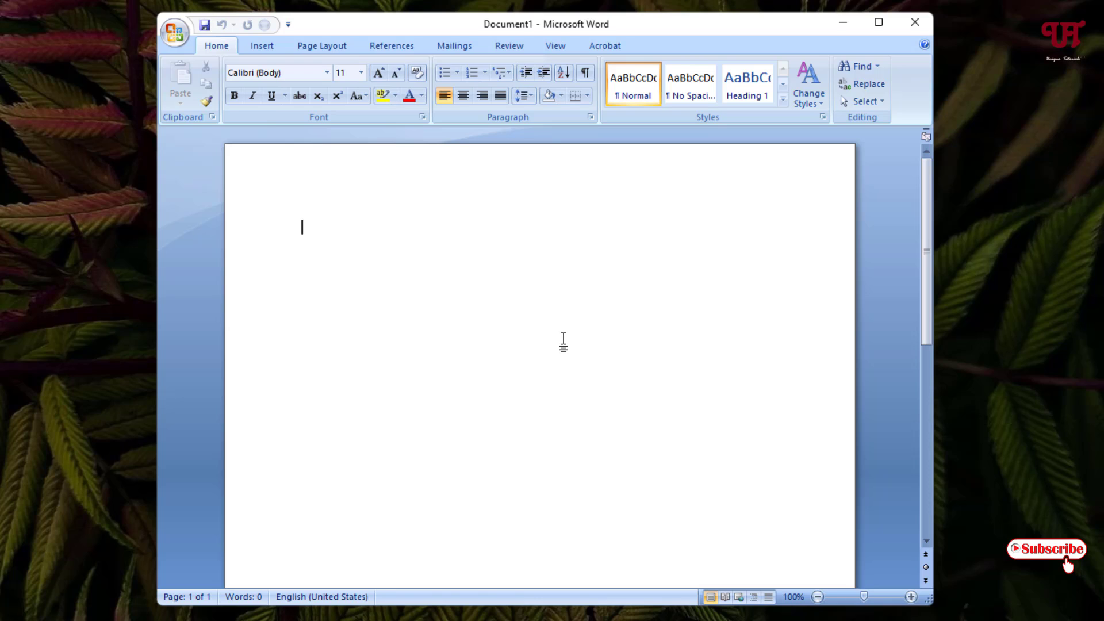
# - Write "Hello everyone it's me", the author's initials and "from uniquetutorials" on the first line of the blank document
pyautogui.write('hello ')
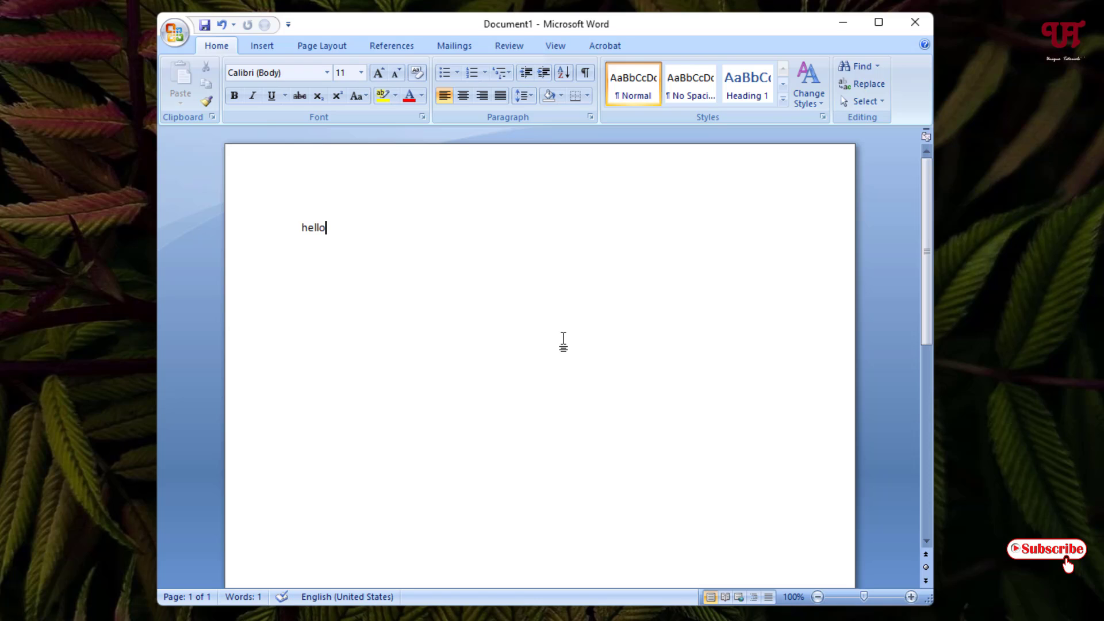
pyautogui.write('every')
pyautogui.write('one i')
pyautogui.write("t's")
pyautogui.write(' me ')
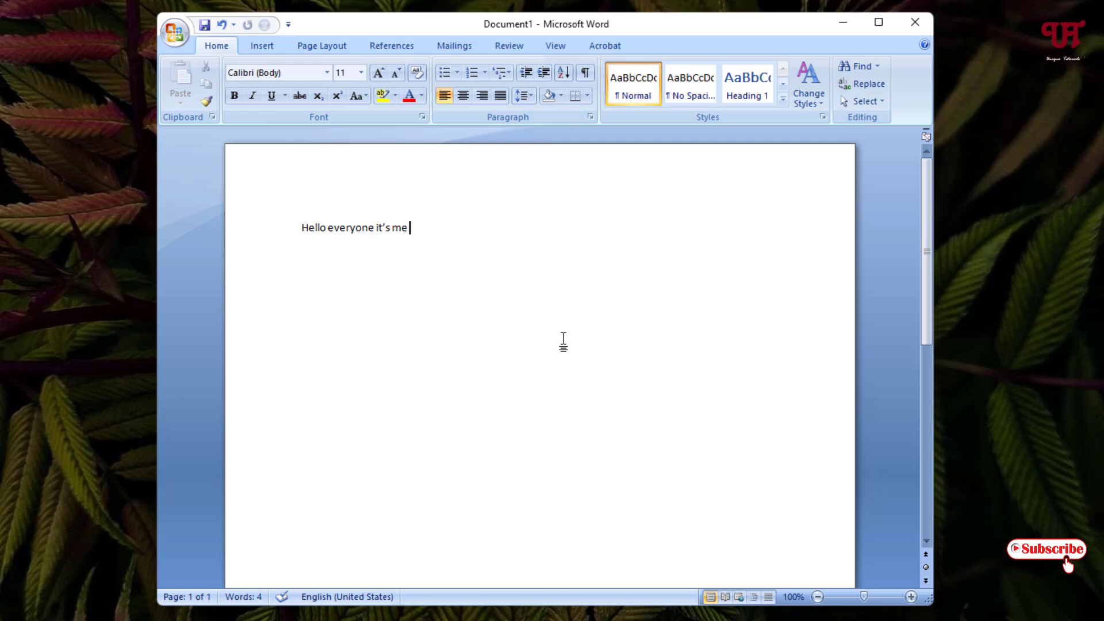
pyautogui.write('jb from uniquetutor')
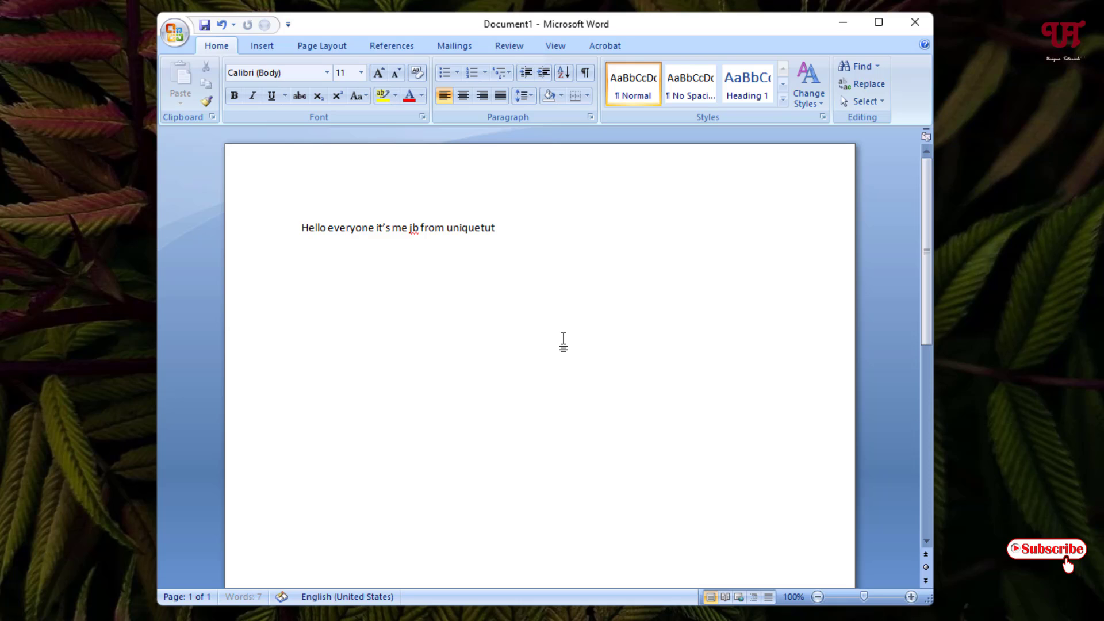
pyautogui.write('ials')
# - Force Microsoft Office Word to end without saving through Task Manager, and close Task Manager
pyautogui.hotkey('ctrl', 'shift', 'Escape')
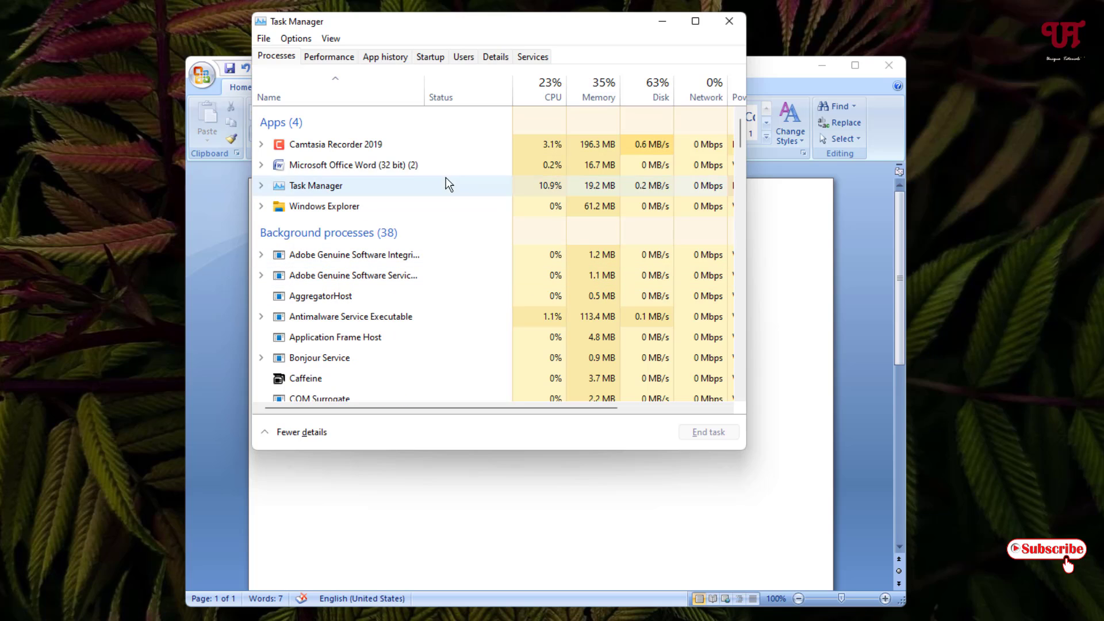
pyautogui.click(439, 168)
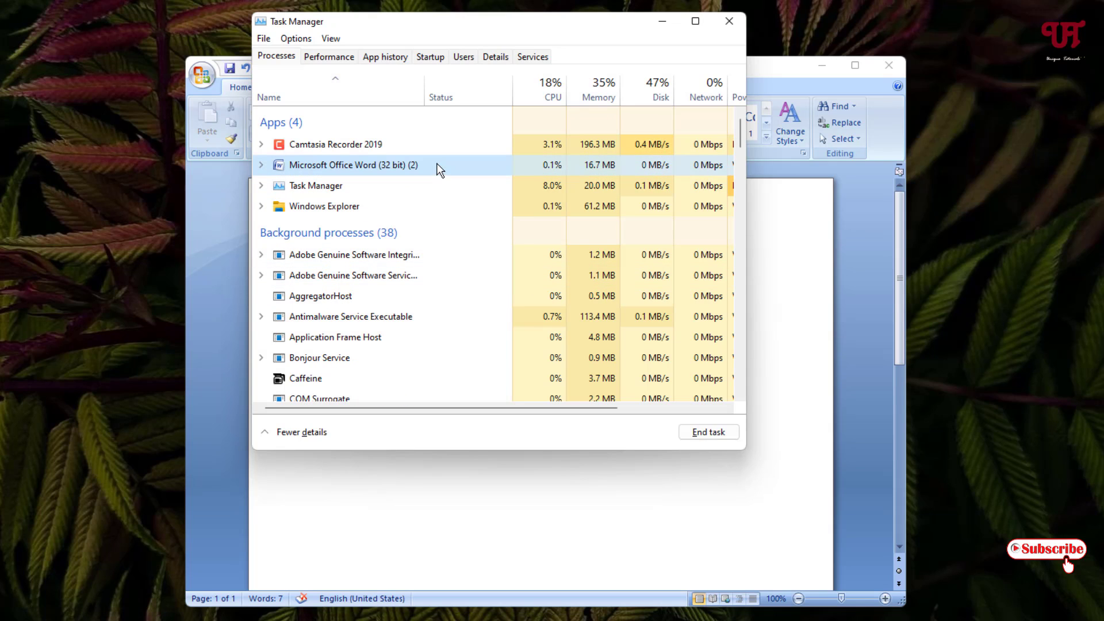
pyautogui.click(703, 438)
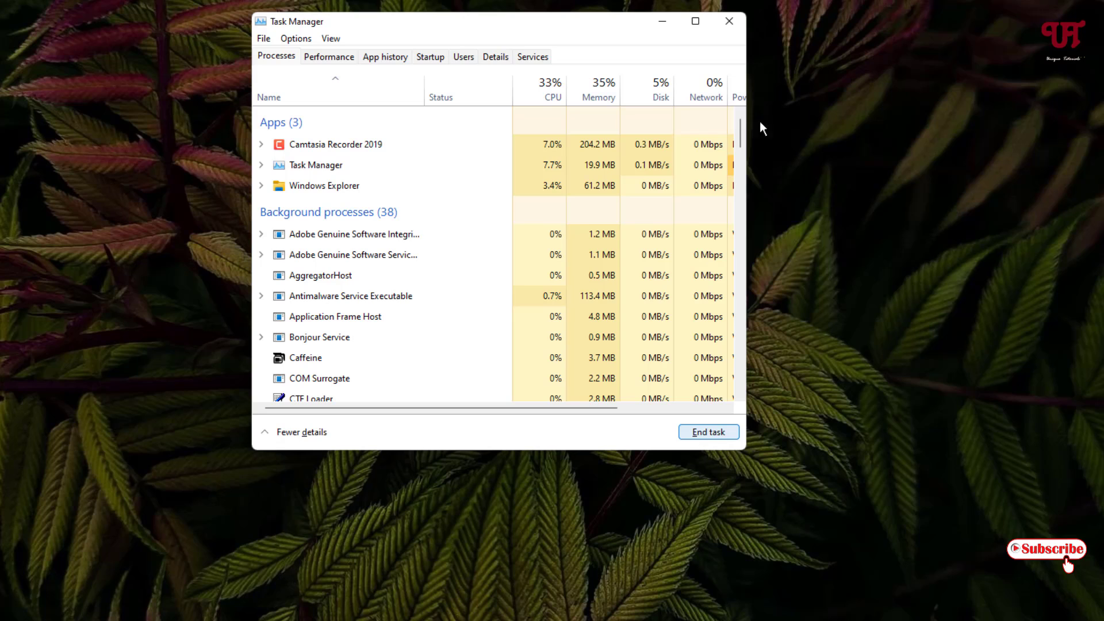
pyautogui.click(732, 23)
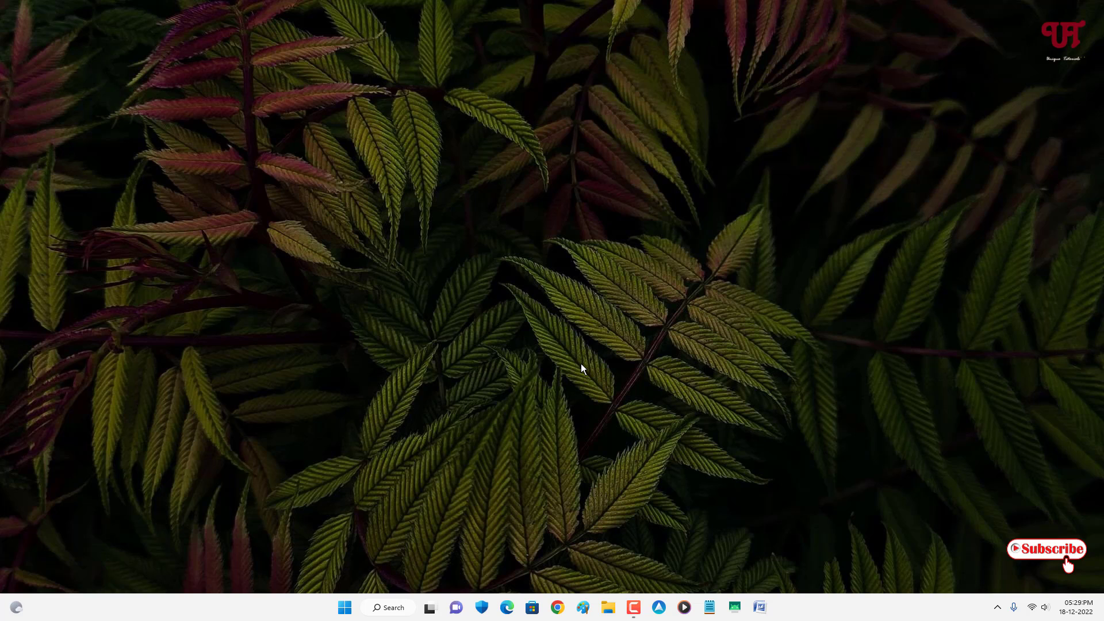
# - Open File Explorer and turn on the display of hidden items
pyautogui.click(609, 613)
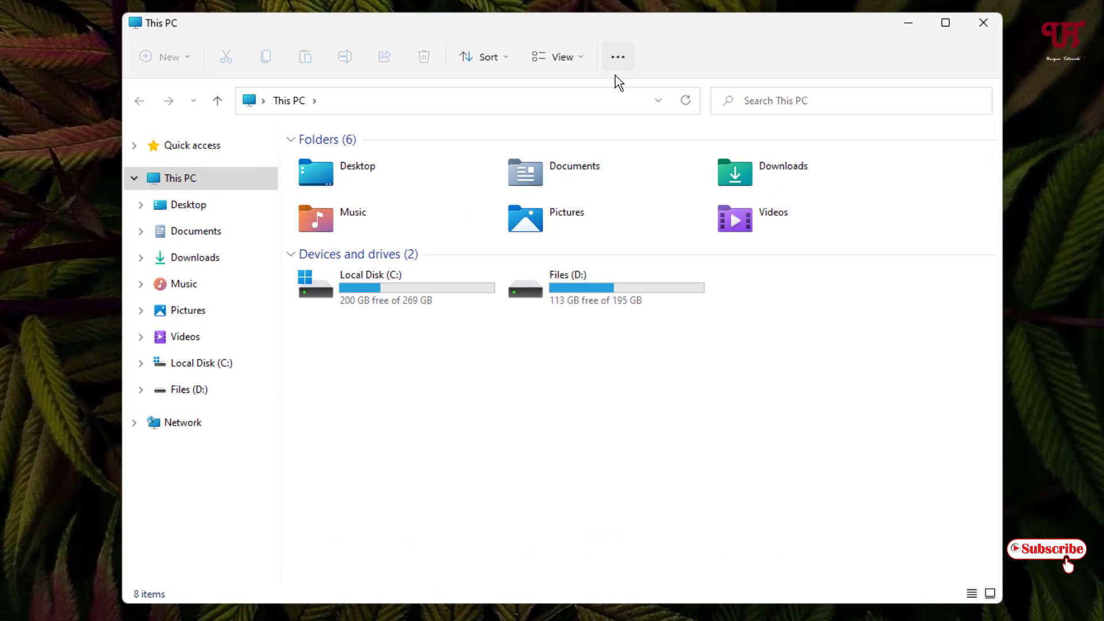
pyautogui.click(574, 64)
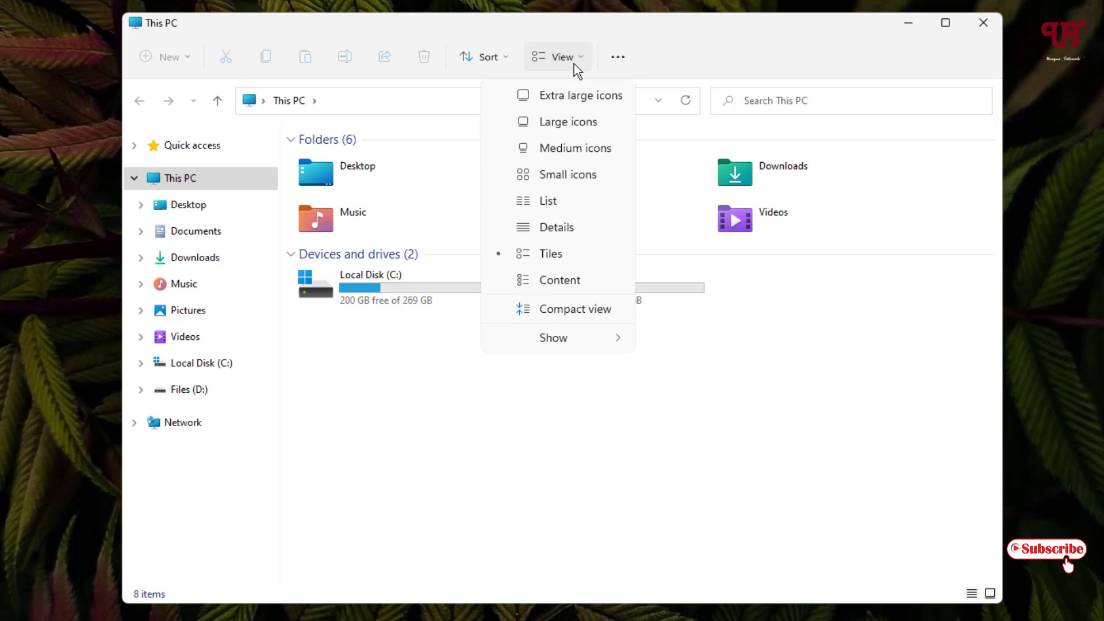
pyautogui.moveTo(597, 340)
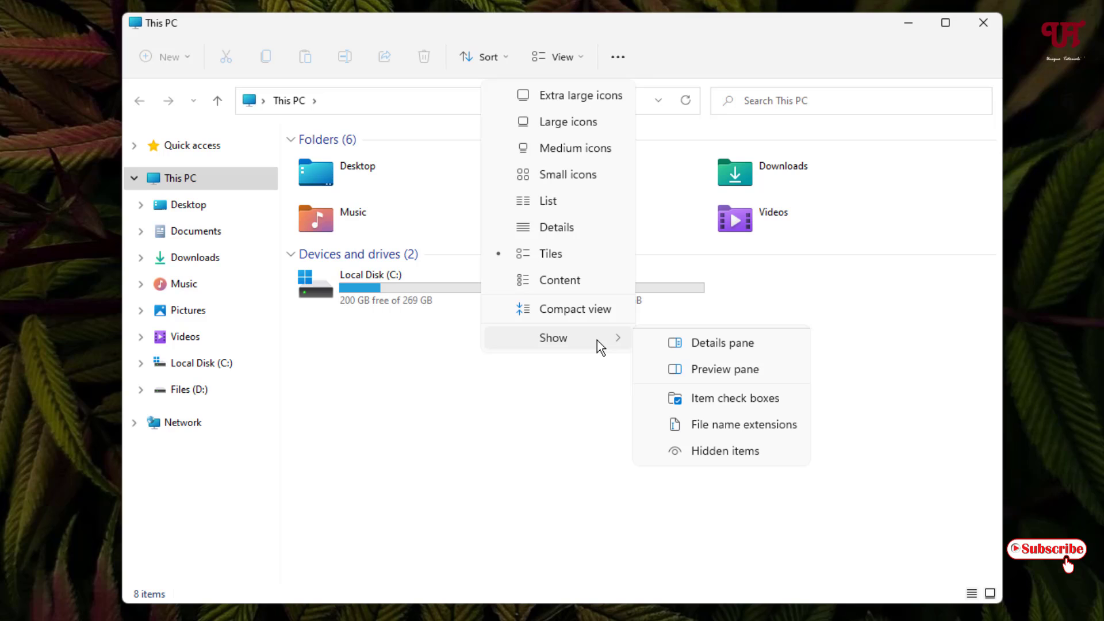
pyautogui.click(717, 453)
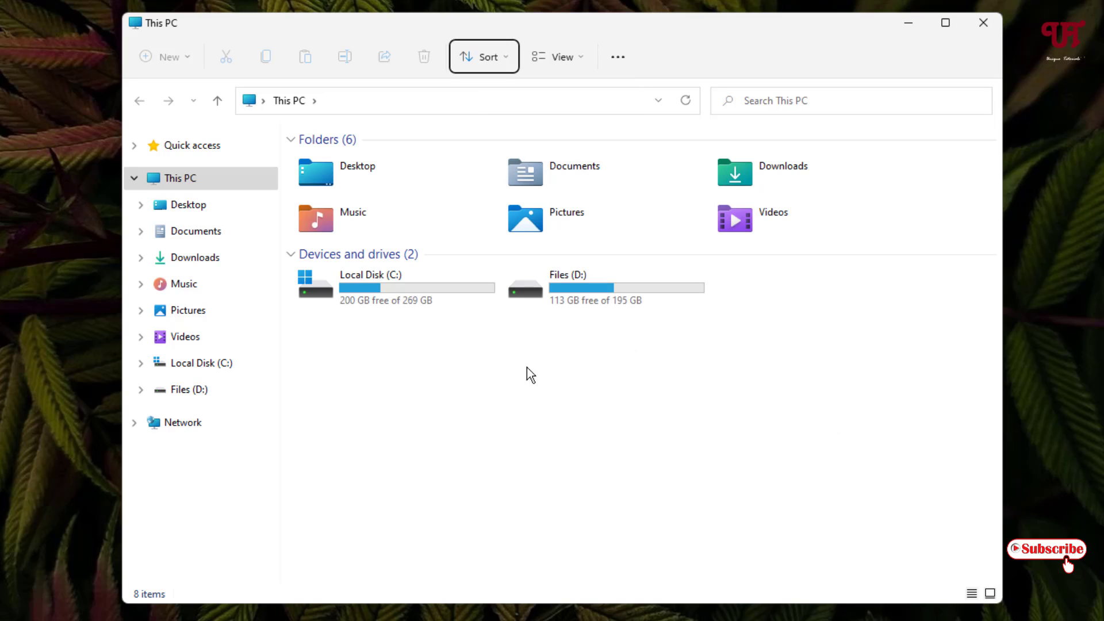
# - Browse from Local Disk (C:) through Users and the user's profile to AppData\Roaming\Microsoft\Word and select "AutoRecovery save of Document1.asd"
pyautogui.doubleClick(381, 301)
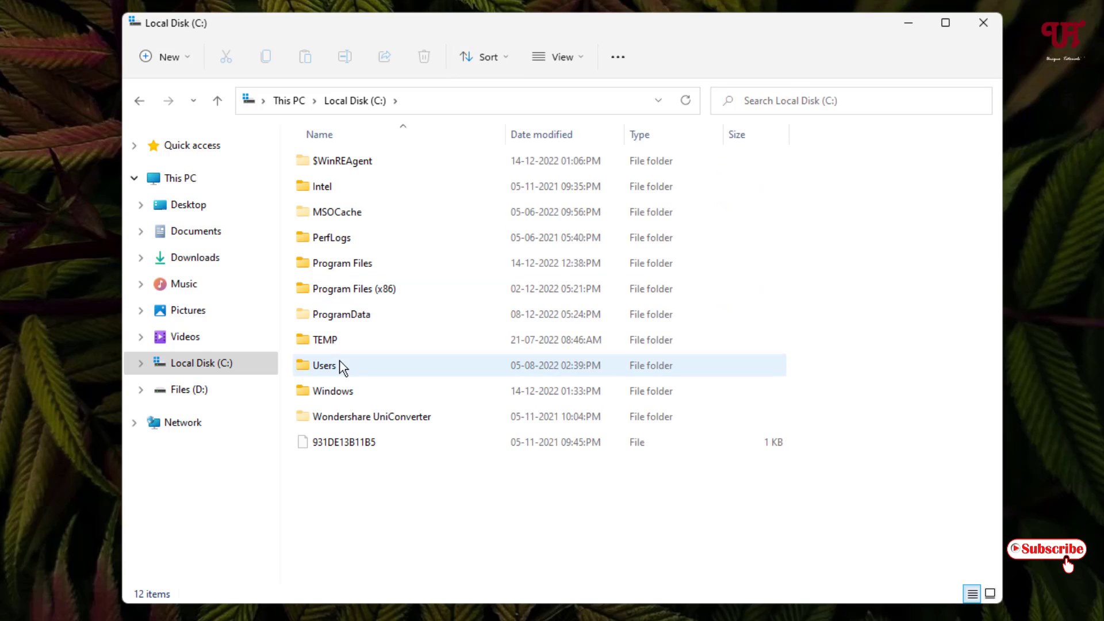
pyautogui.doubleClick(322, 369)
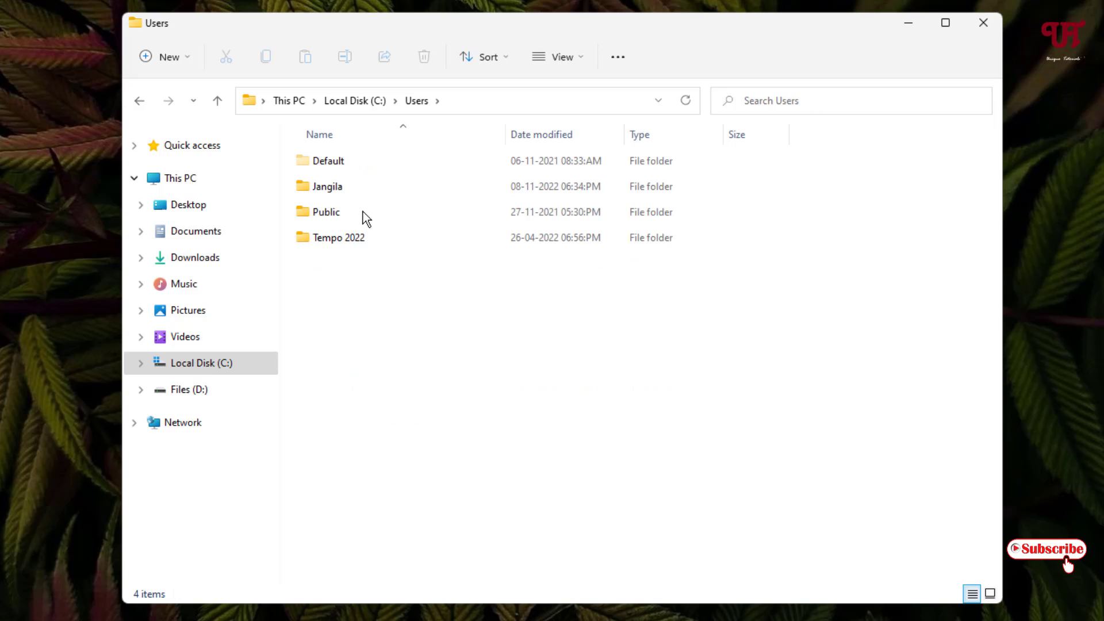
pyautogui.doubleClick(354, 194)
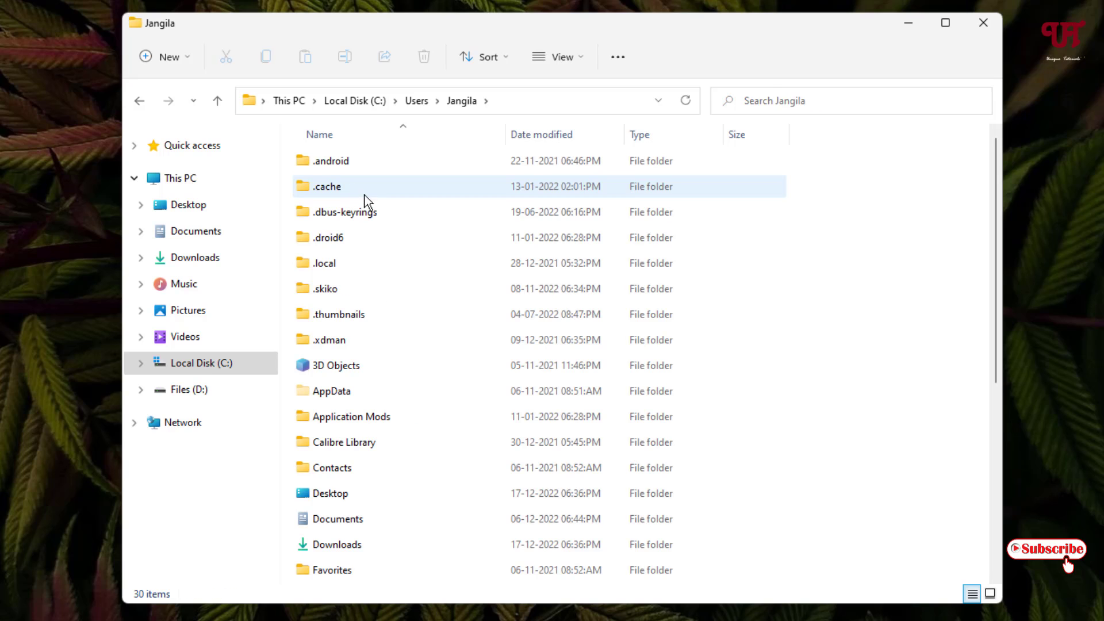
pyautogui.doubleClick(335, 397)
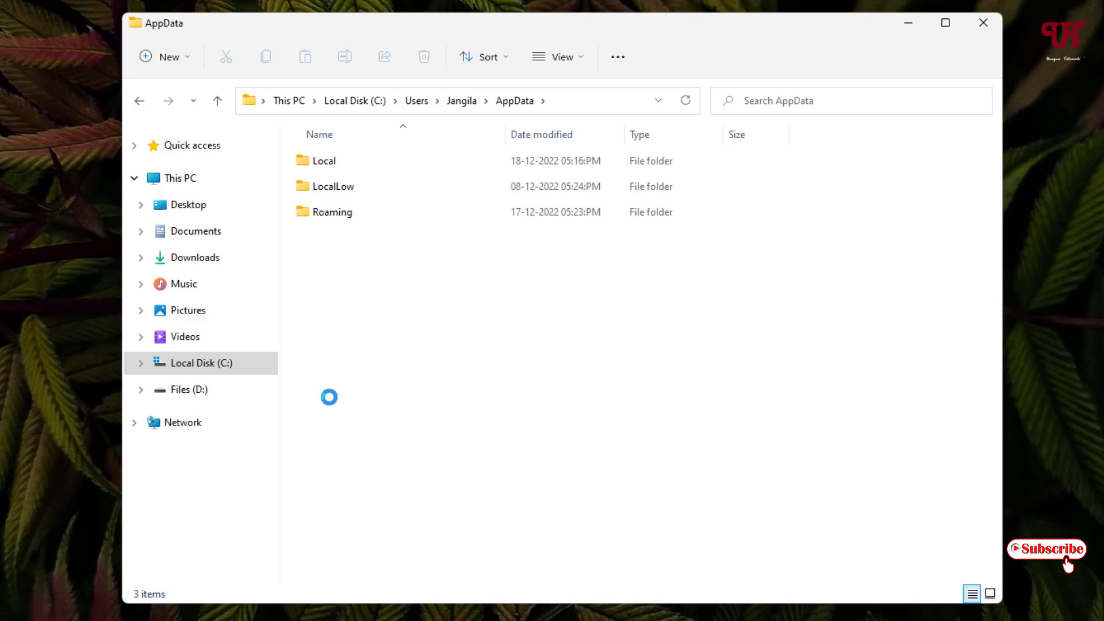
pyautogui.doubleClick(335, 216)
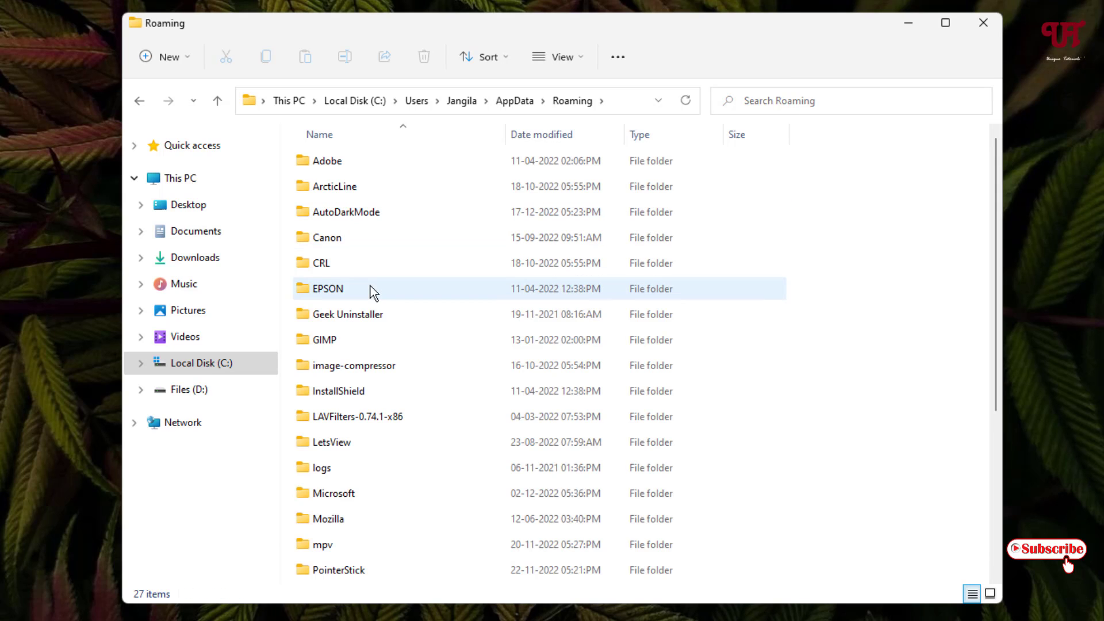
pyautogui.scroll(-2, 371, 285)
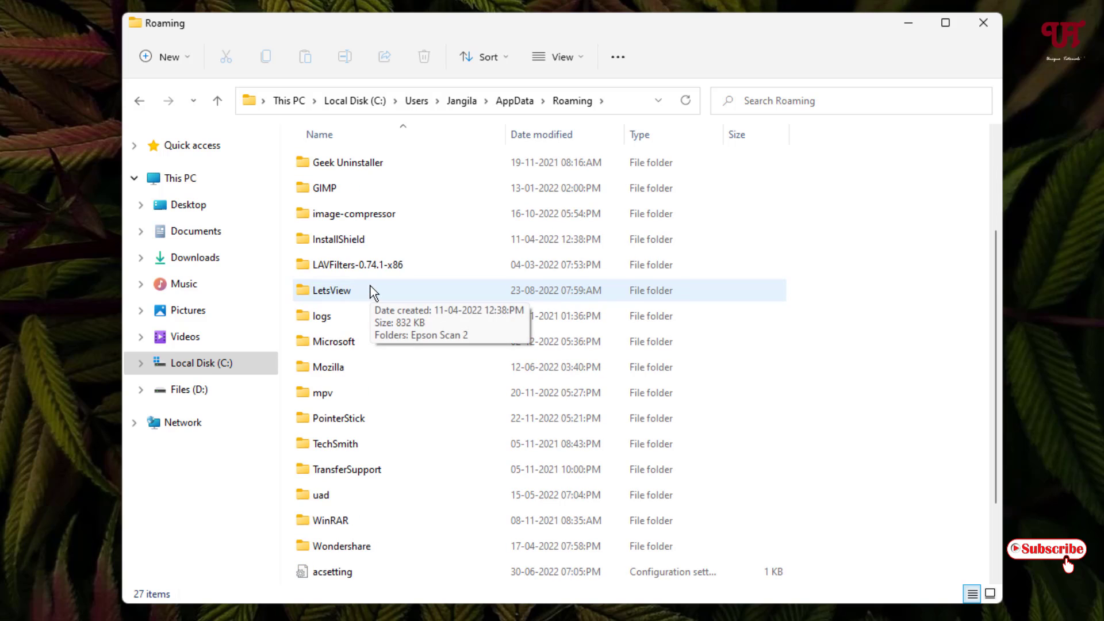
pyautogui.doubleClick(323, 345)
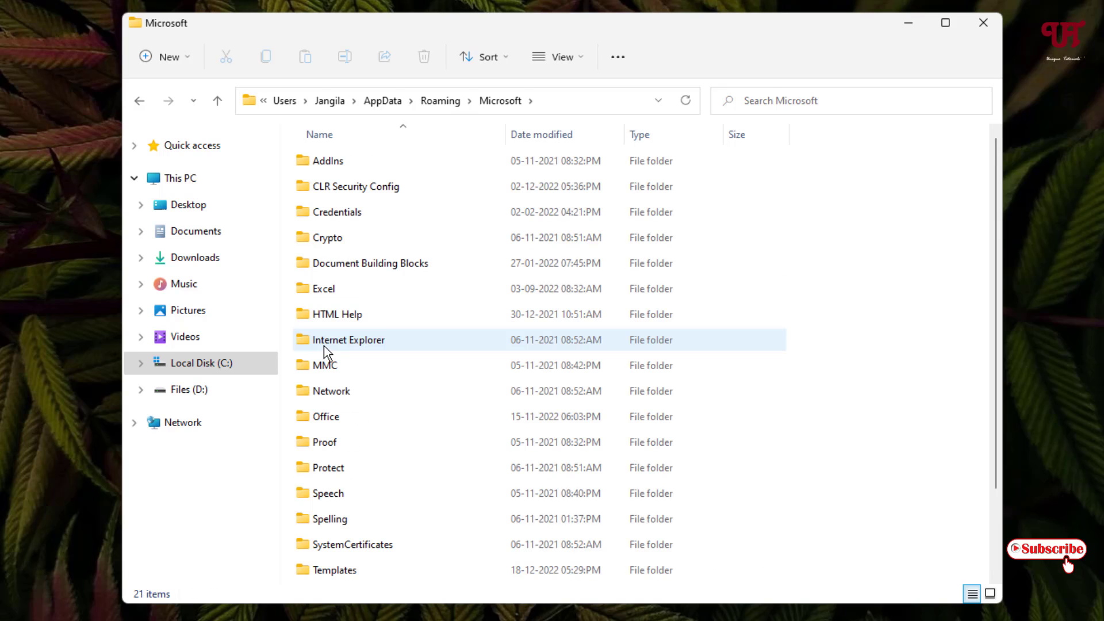
pyautogui.scroll(-2, 323, 346)
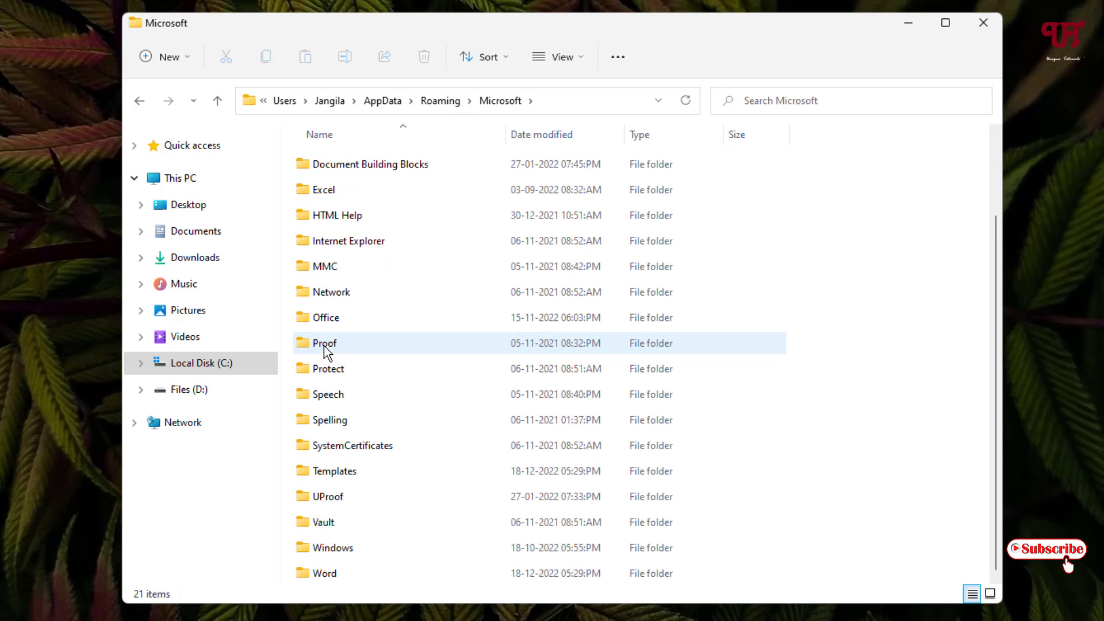
pyautogui.doubleClick(326, 574)
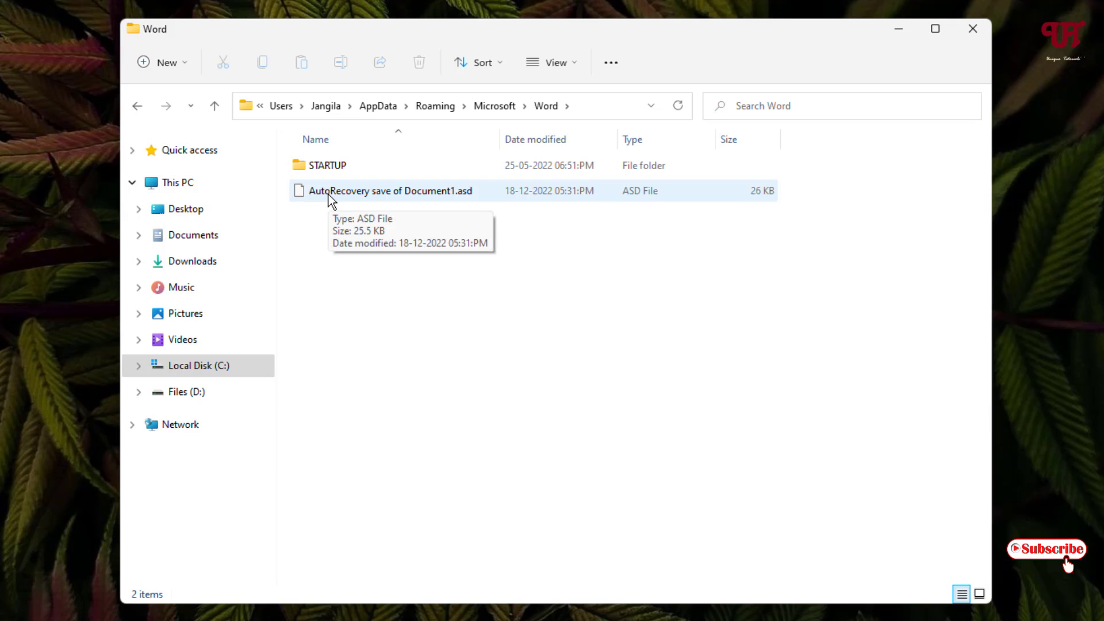
pyautogui.click(343, 195)
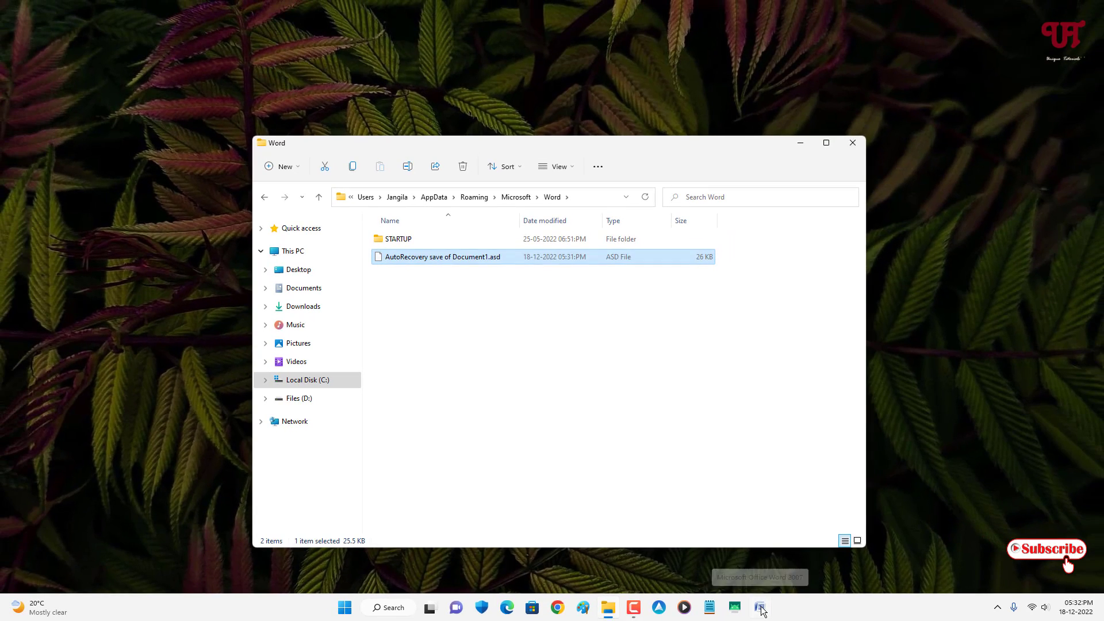
# - Start Microsoft Word again and open the autosaved Document1 from the recovered files
pyautogui.click(760, 607)
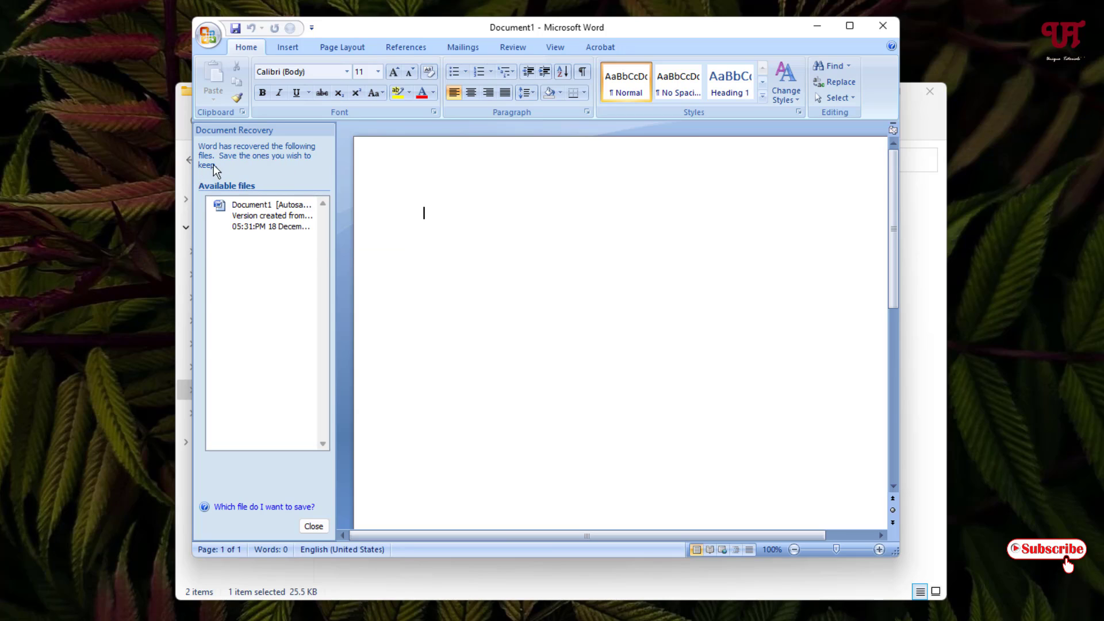
pyautogui.click(270, 222)
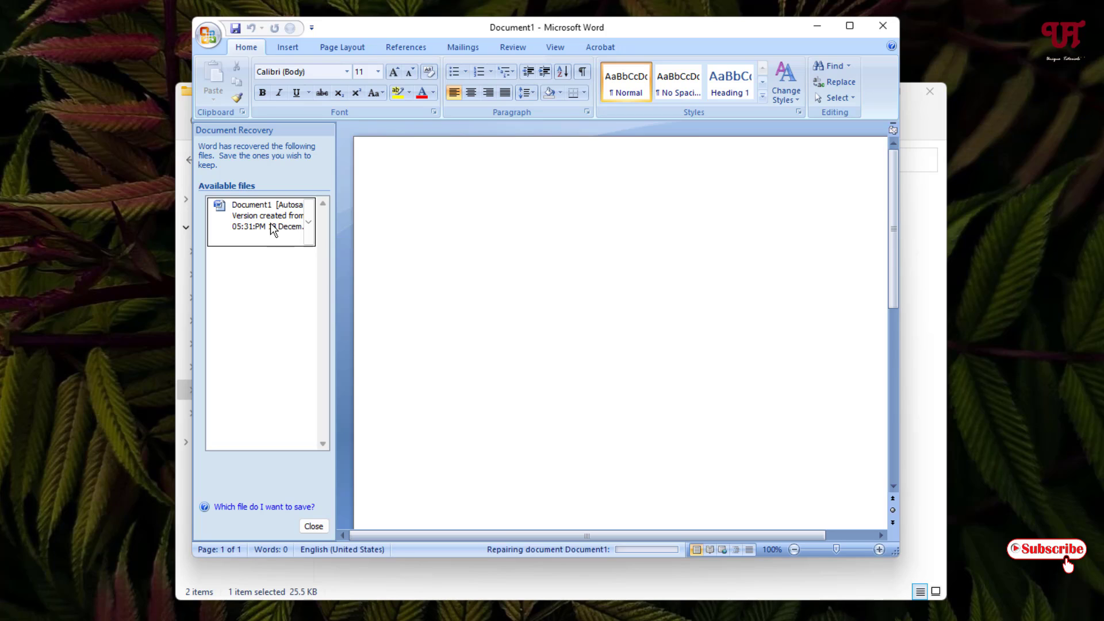